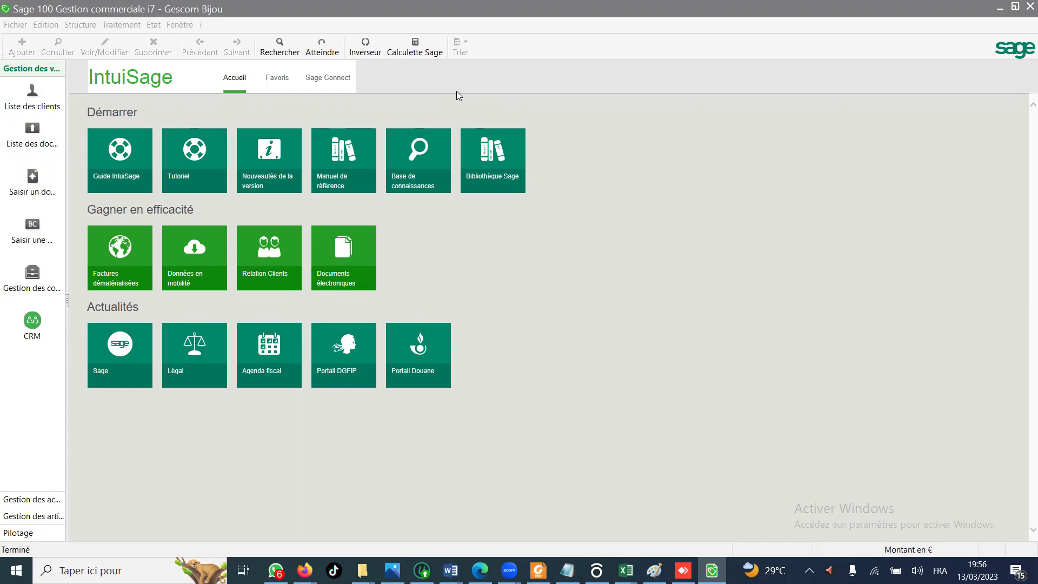
Step: Open the list of storage depots (Dépôts de stockage)
left_click(616, 119)
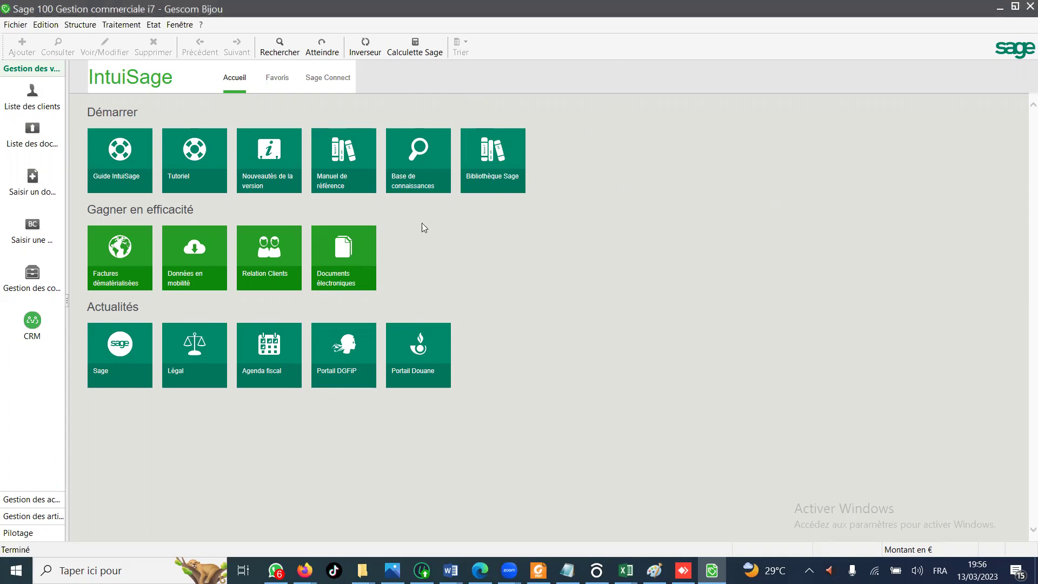
left_click(123, 26)
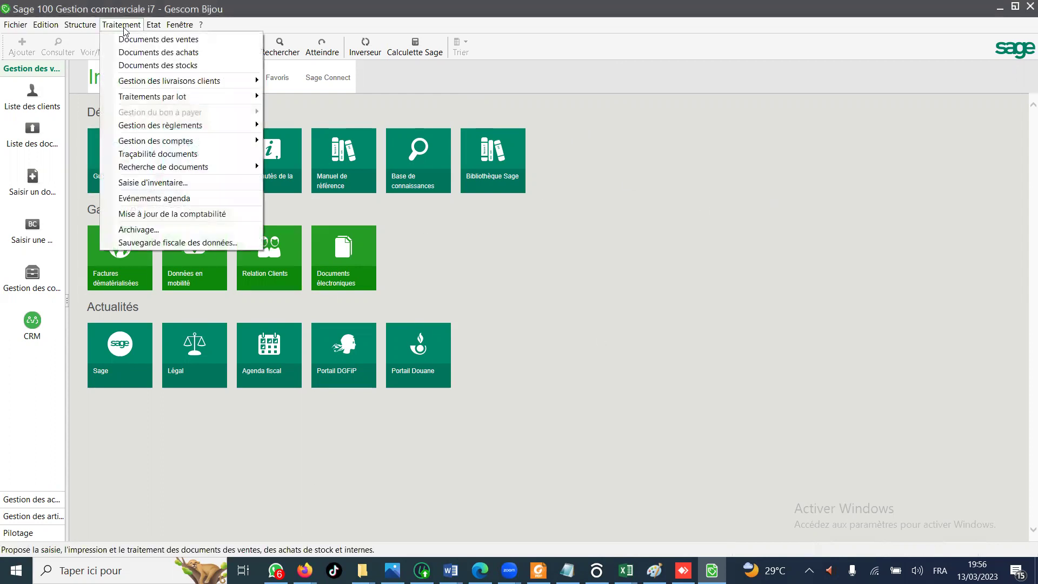
mouse_move(79, 29)
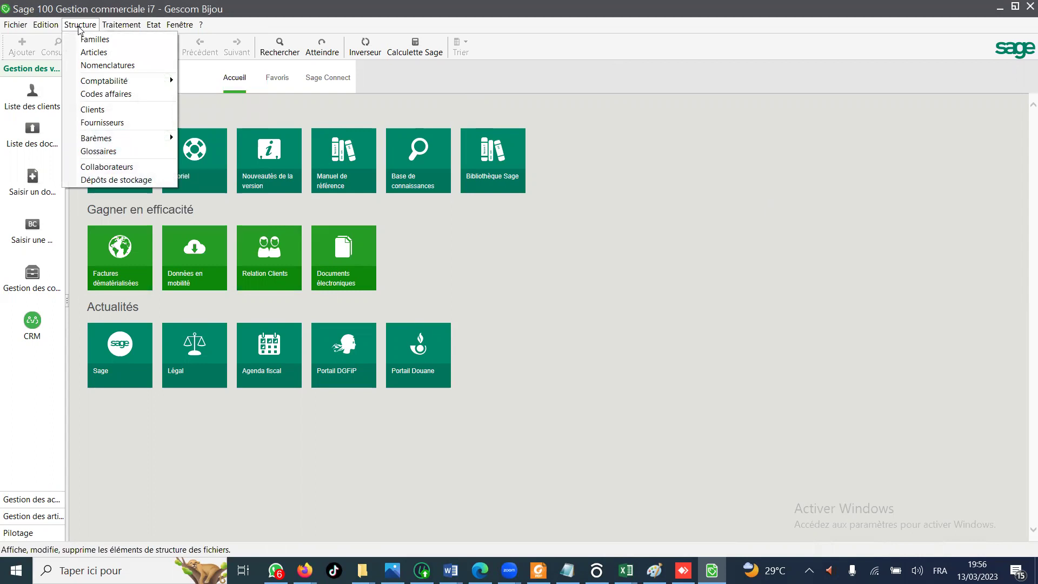
mouse_move(124, 30)
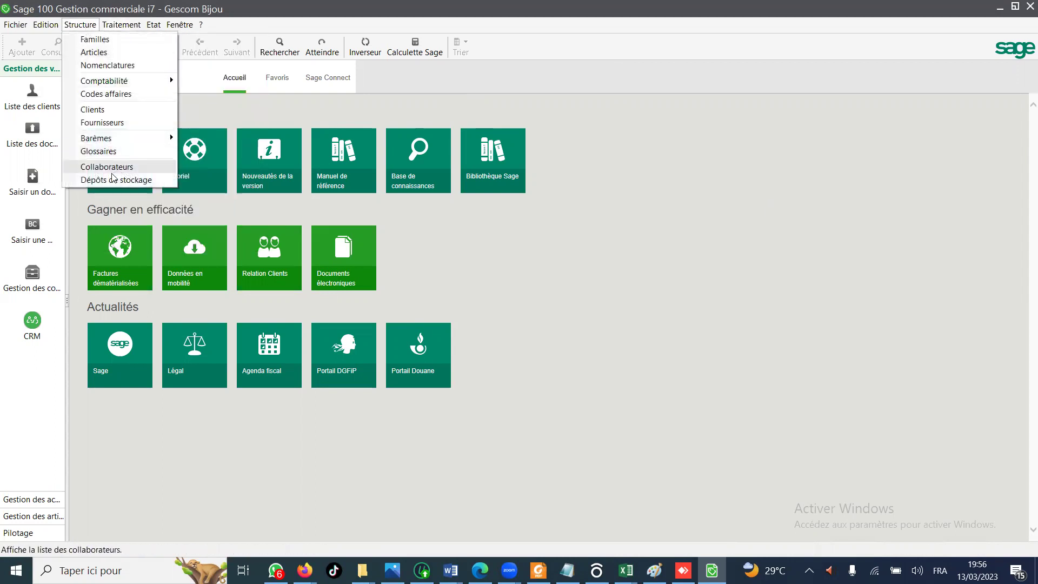
left_click(111, 180)
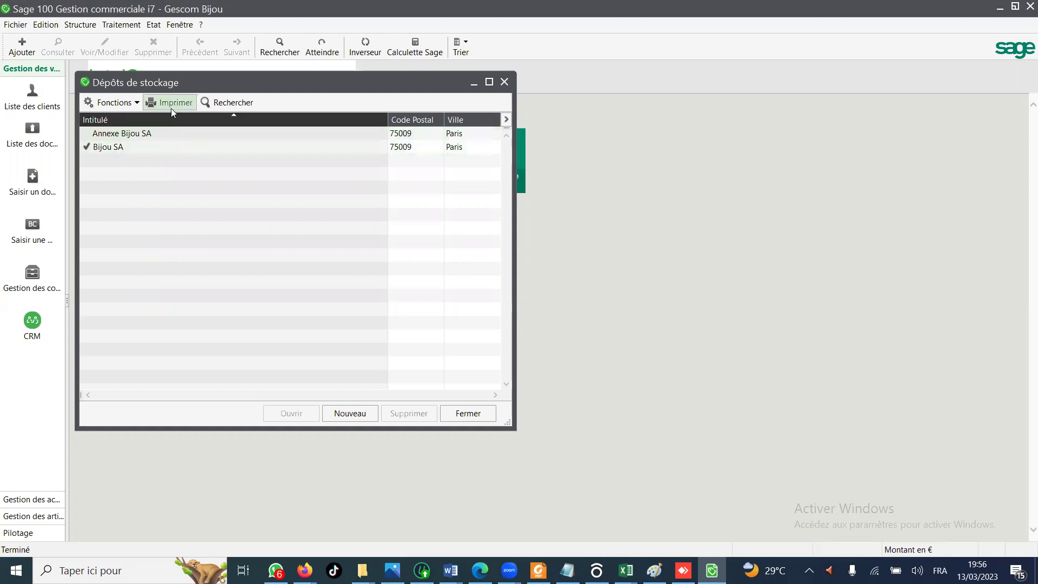
Step: Start a new storage depot with the title PFAC CAMEROUN
left_click(351, 412)
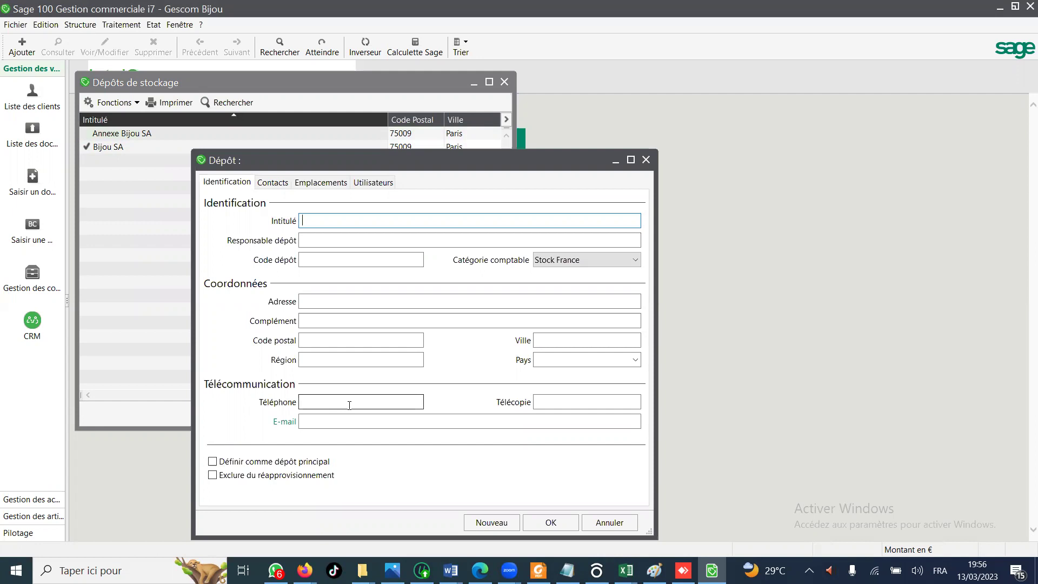
type("pfac")
key("BackSpace")
key("BackSpace")
key("BackSpace")
key("BackSpace")
type("PFAC CAMEROUN")
Step: Enter the depot manager's name and set the depot code to D3
left_click(312, 241)
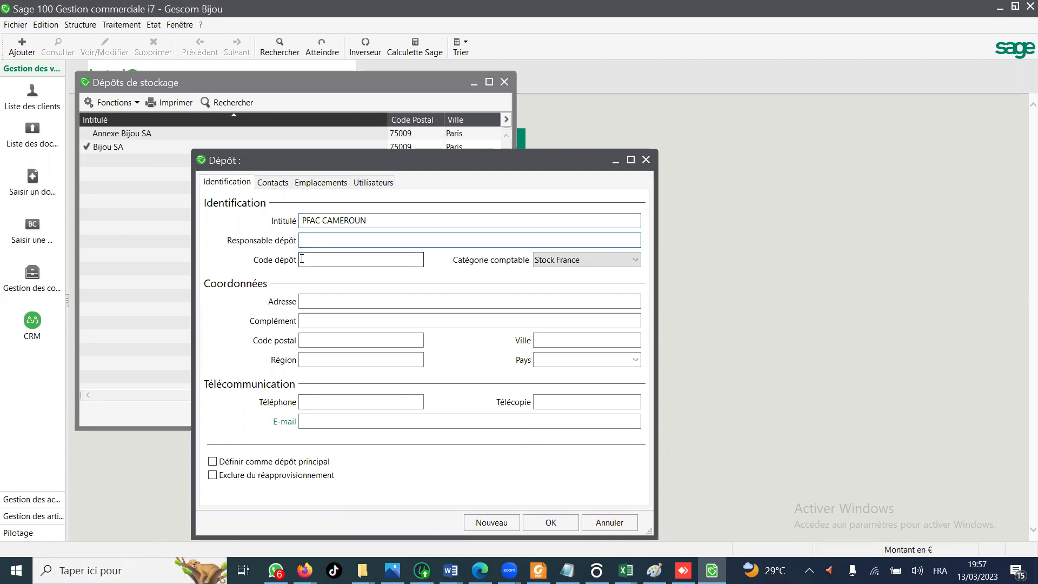
type("FRANCINE")
left_click(325, 261)
type("PFA")
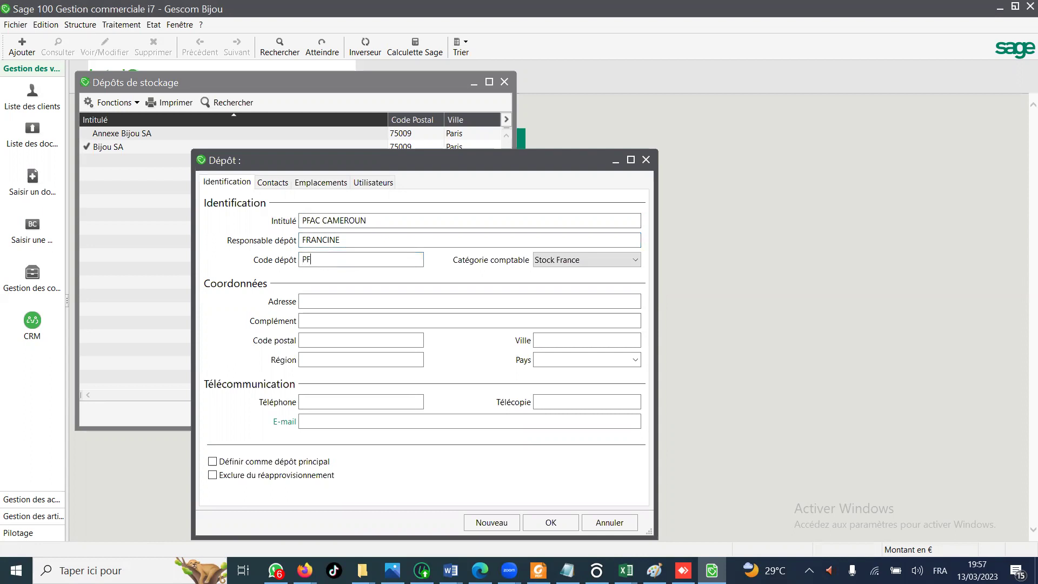
key("BackSpace")
key("BackSpace")
key("BackSpace")
type("D3")
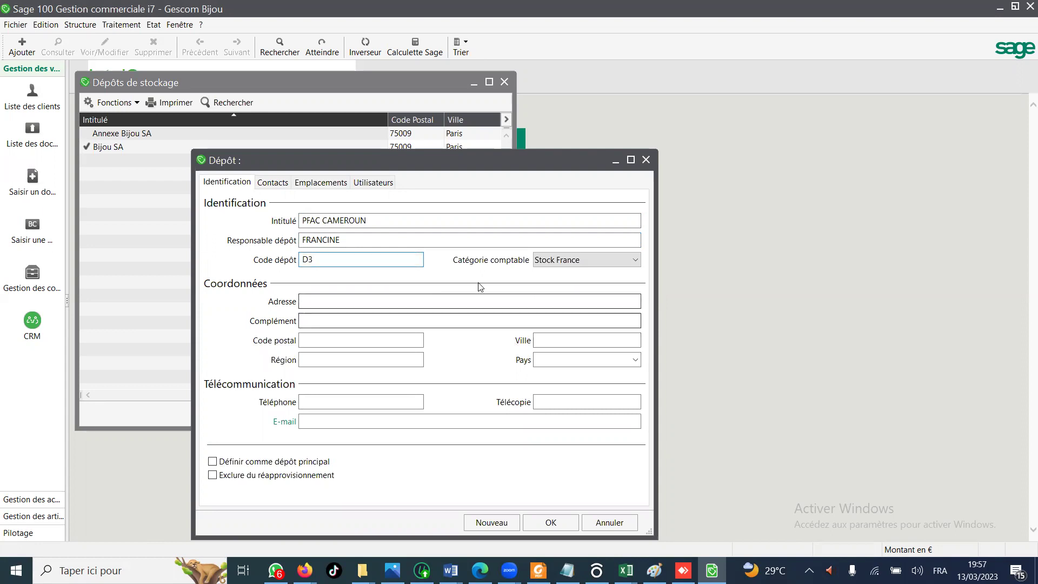
Step: Choose Stock France as the depot's accounting category and save the new depot
left_click(636, 260)
left_click(578, 274)
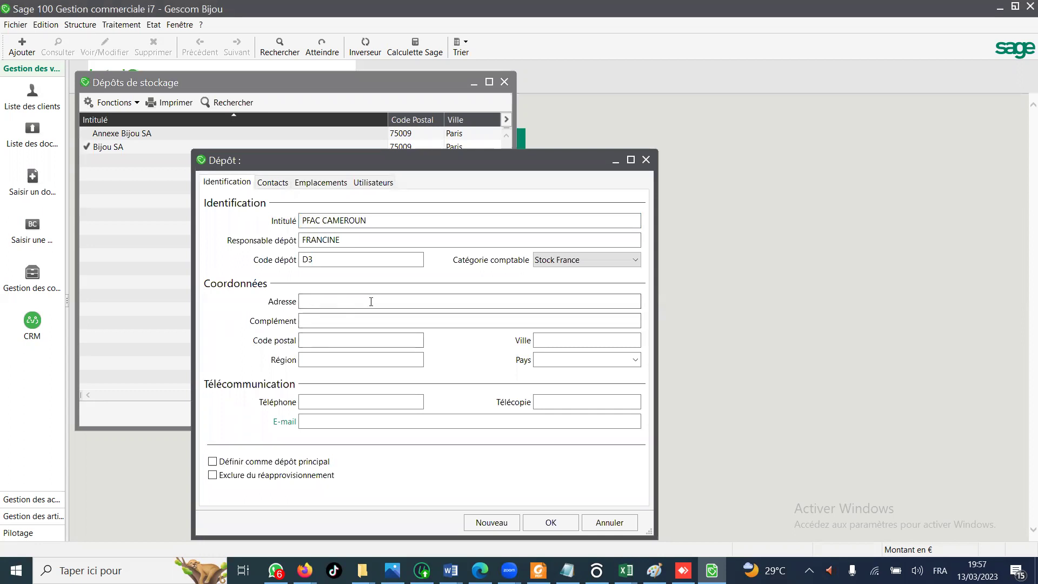
left_click(551, 522)
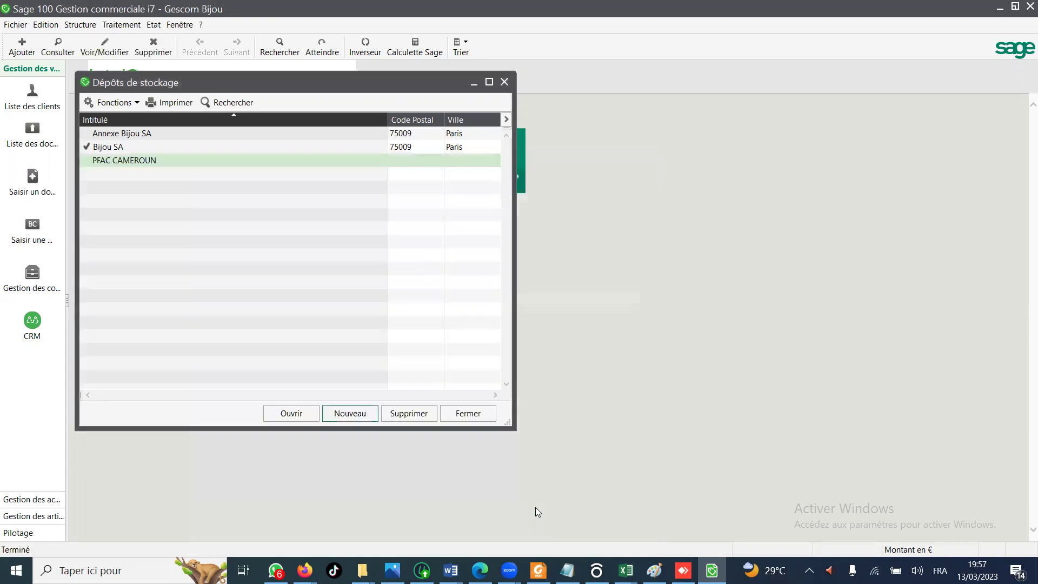
Step: Reopen the PFAC CAMEROUN depot and review its contacts, storage locations and assigned users
double_click(151, 160)
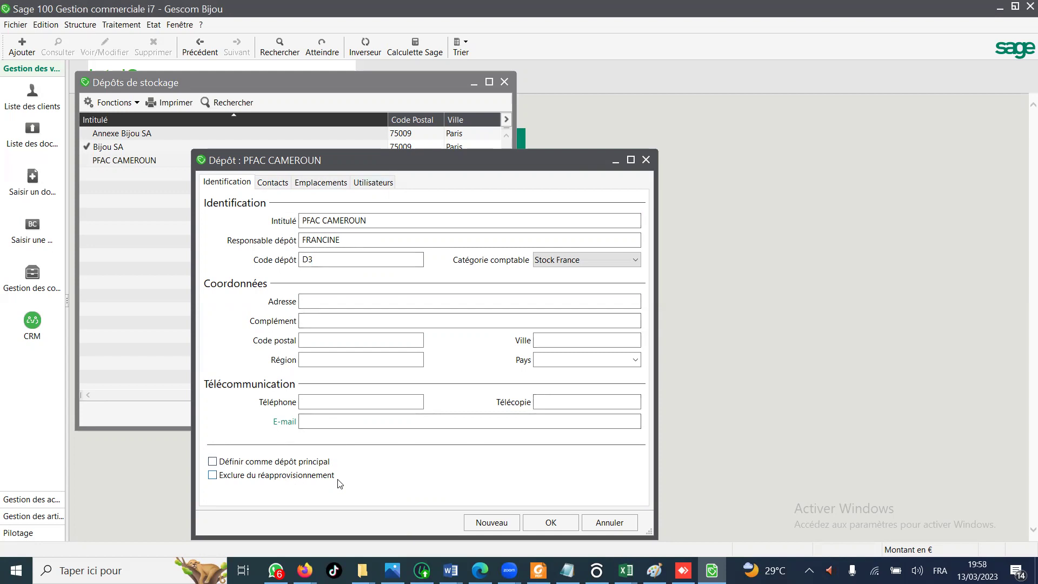
left_click(273, 184)
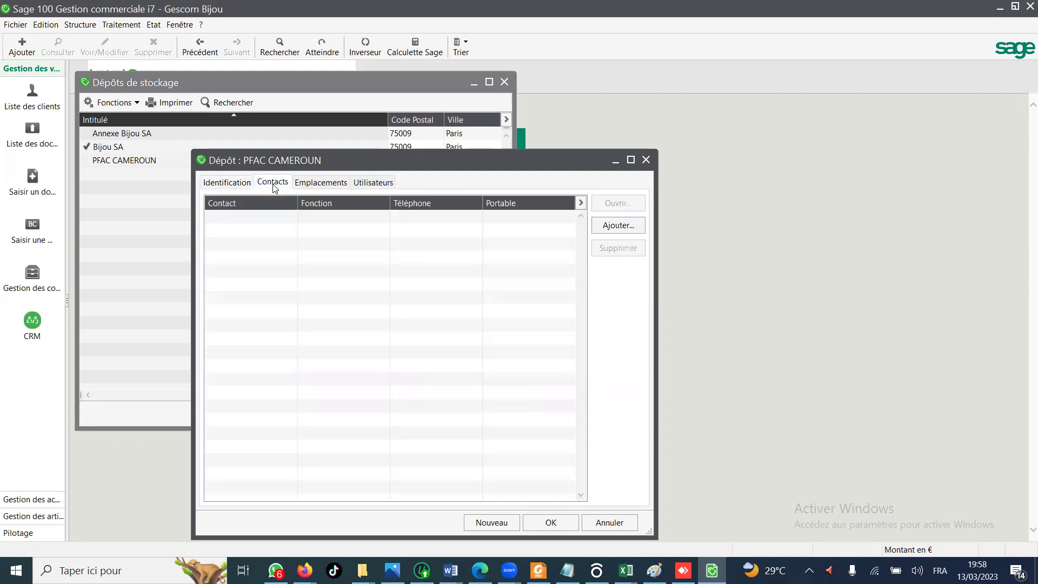
left_click(336, 185)
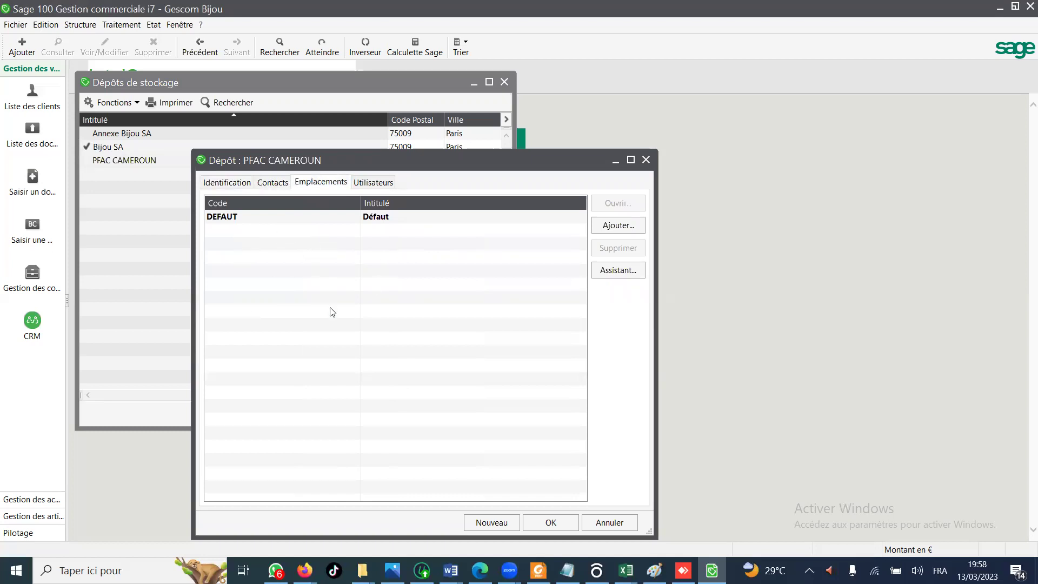
left_click(373, 183)
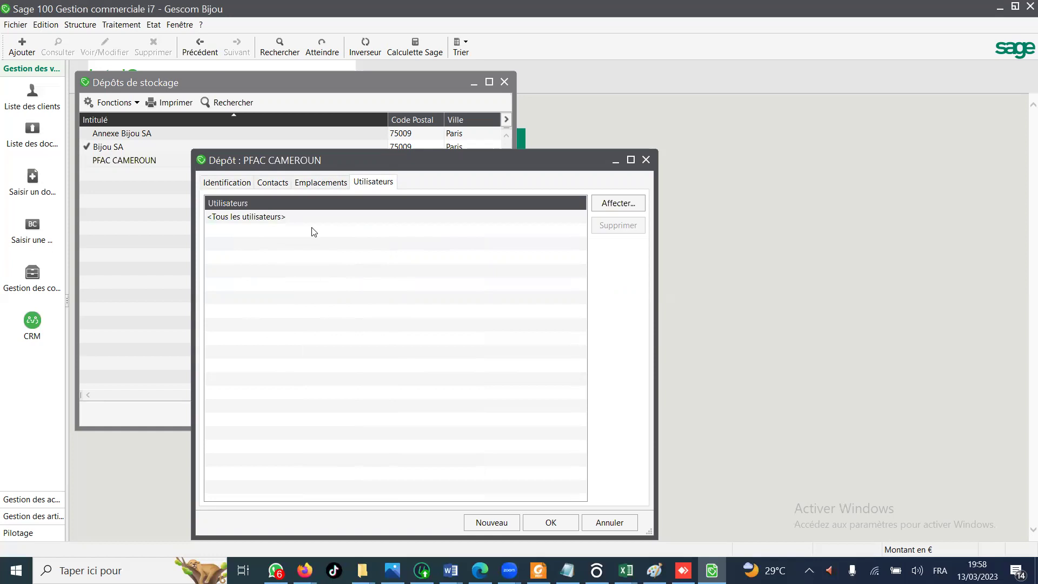
Step: Add a new storage location to the PFAC CAMEROUN depot with the code A1E1N4P1
left_click(327, 186)
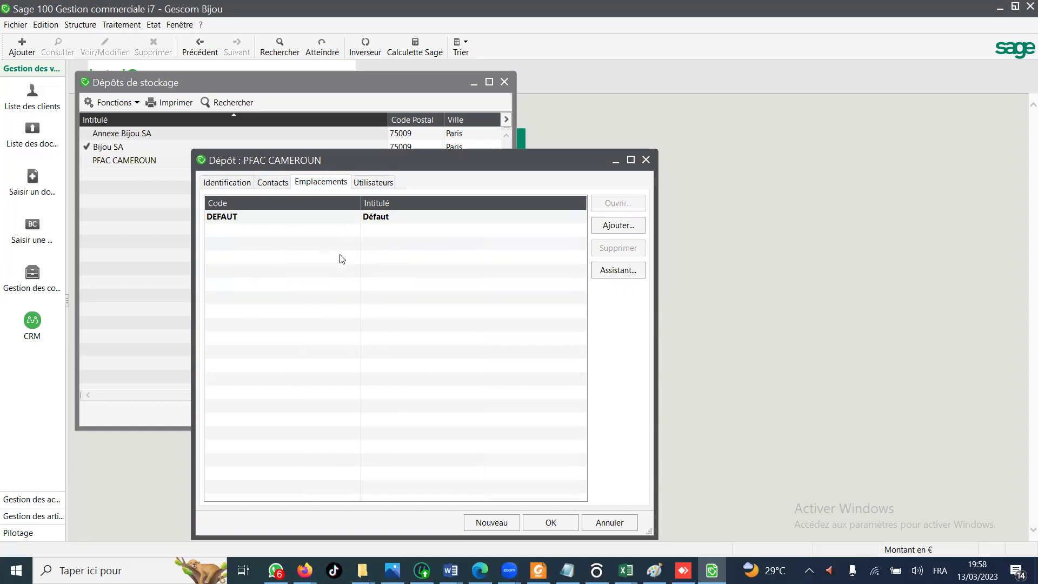
left_click(621, 232)
left_click(618, 226)
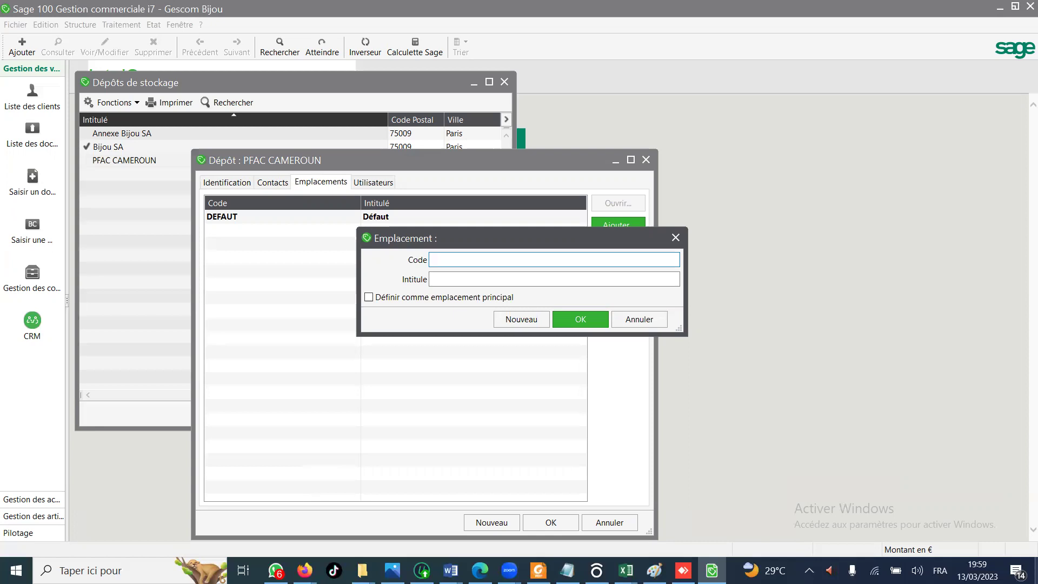
type("A1E1N4P1")
key("Tab")
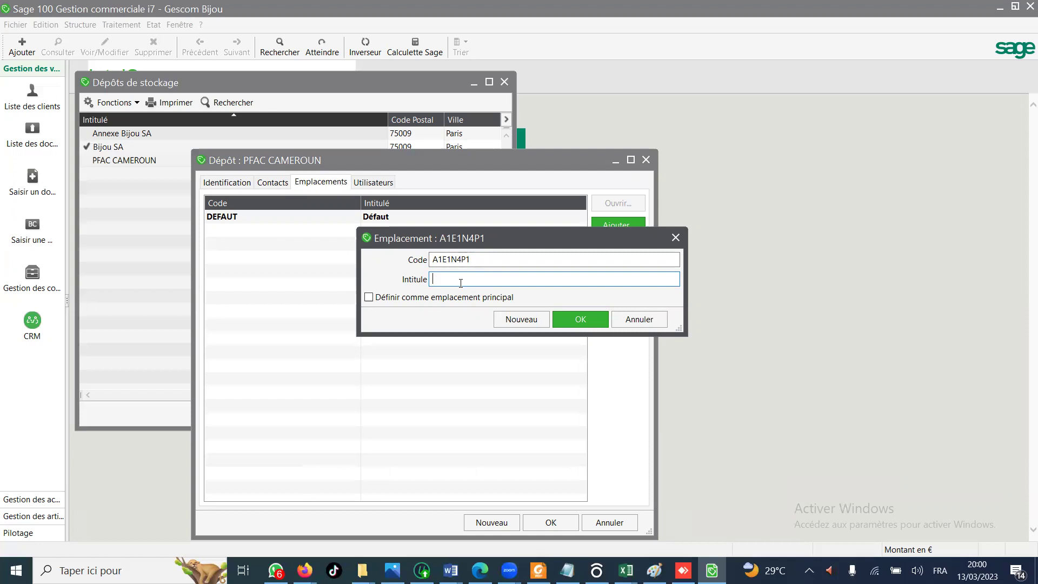
Step: Title the new location ALLEE1ETAGERE1NIVEAU4POSITION1 and save both the location and the depot
type("ALLEE")
key("BackSpace")
type("1ETAGERE1NIVEAU4POSITION1")
left_click(586, 322)
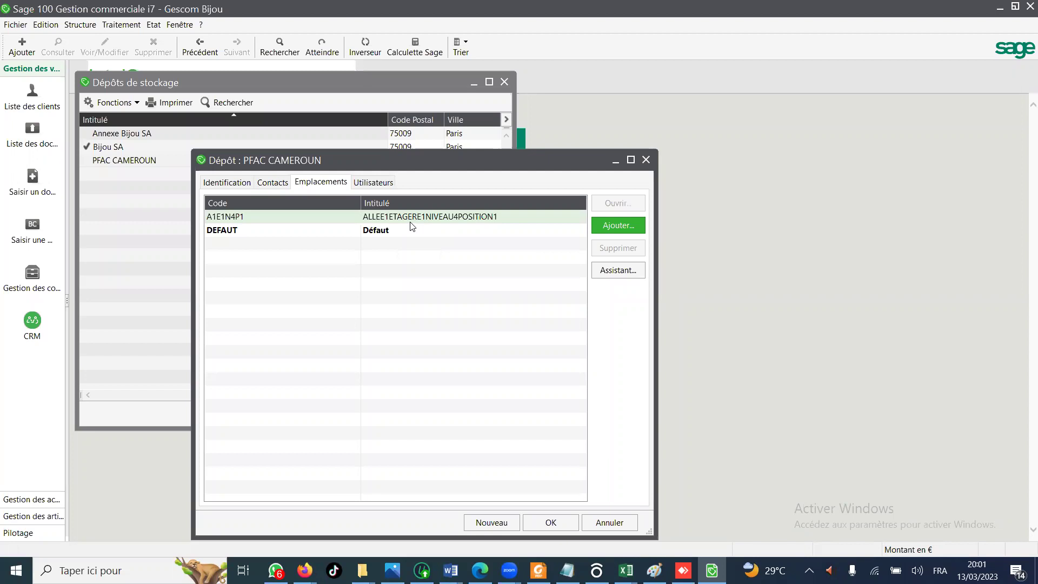
left_click(552, 523)
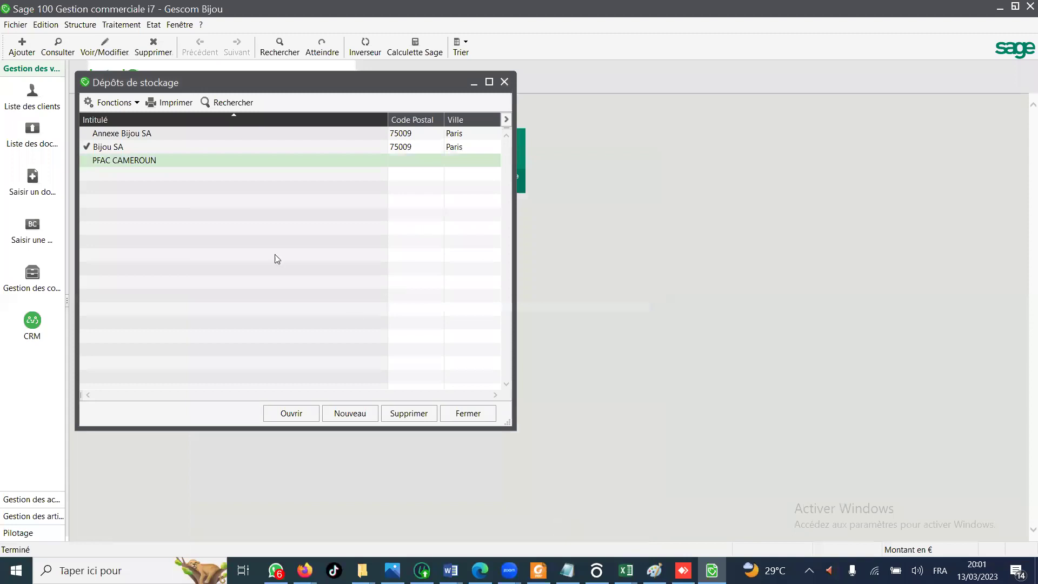